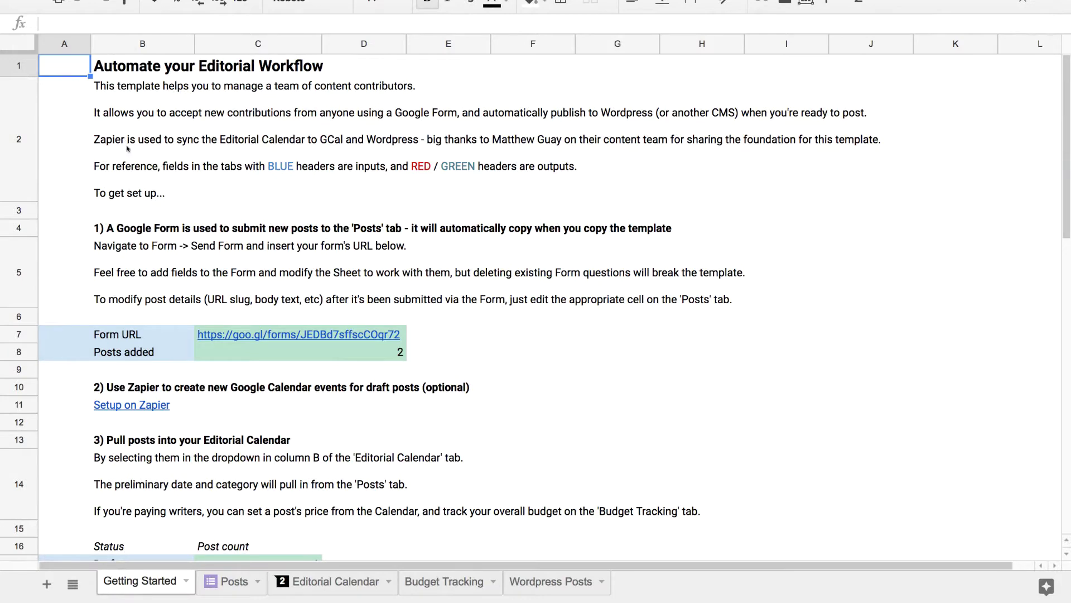
From the Posts sheet, open the linked New Post Creation form in the Forms editor
left_click(234, 581)
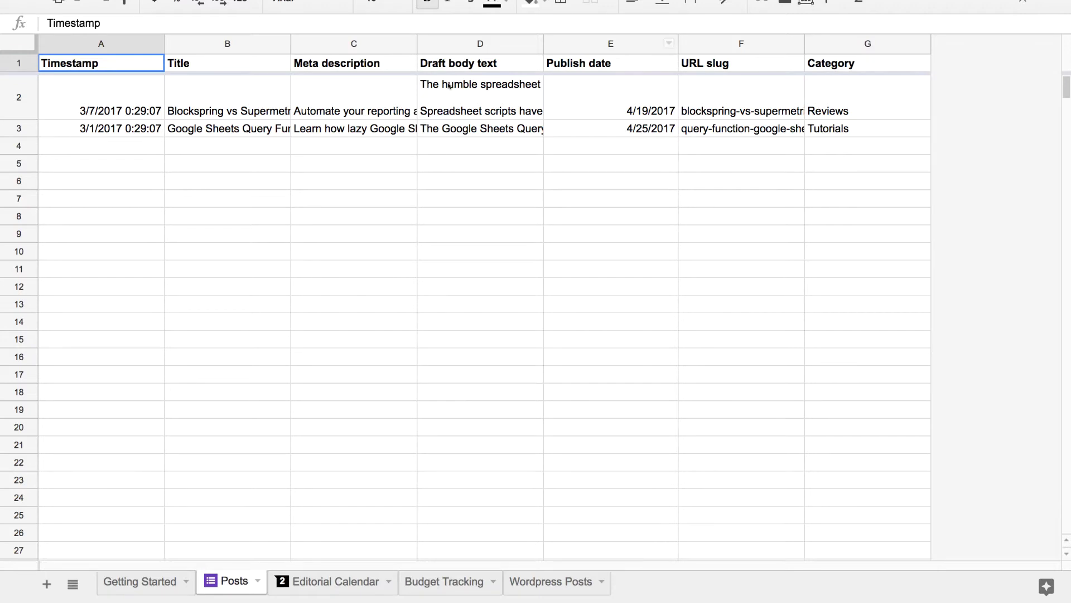
left_click(326, 0)
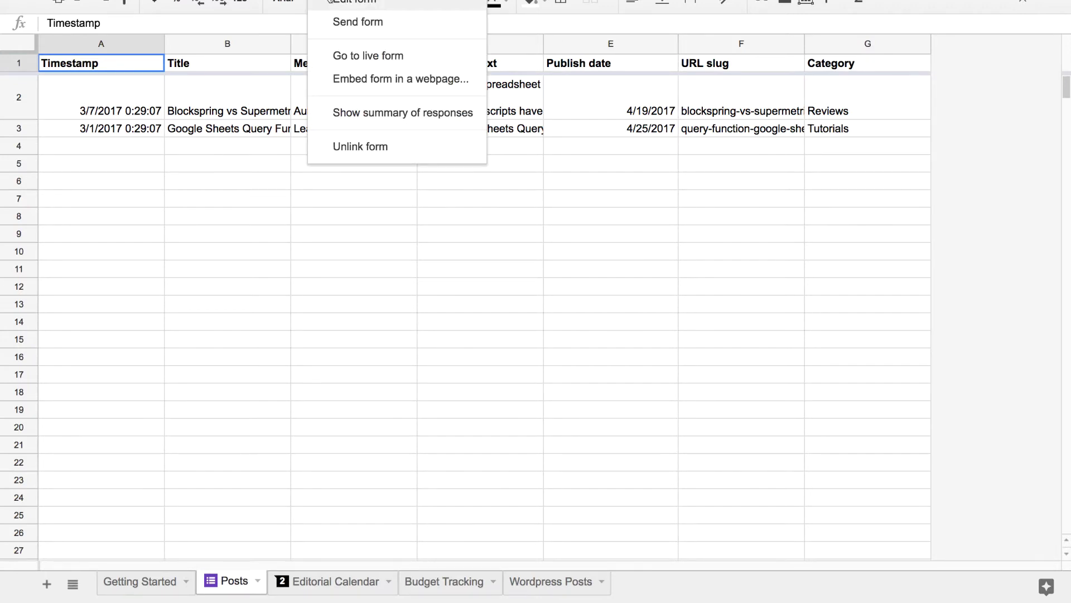
left_click(346, 1)
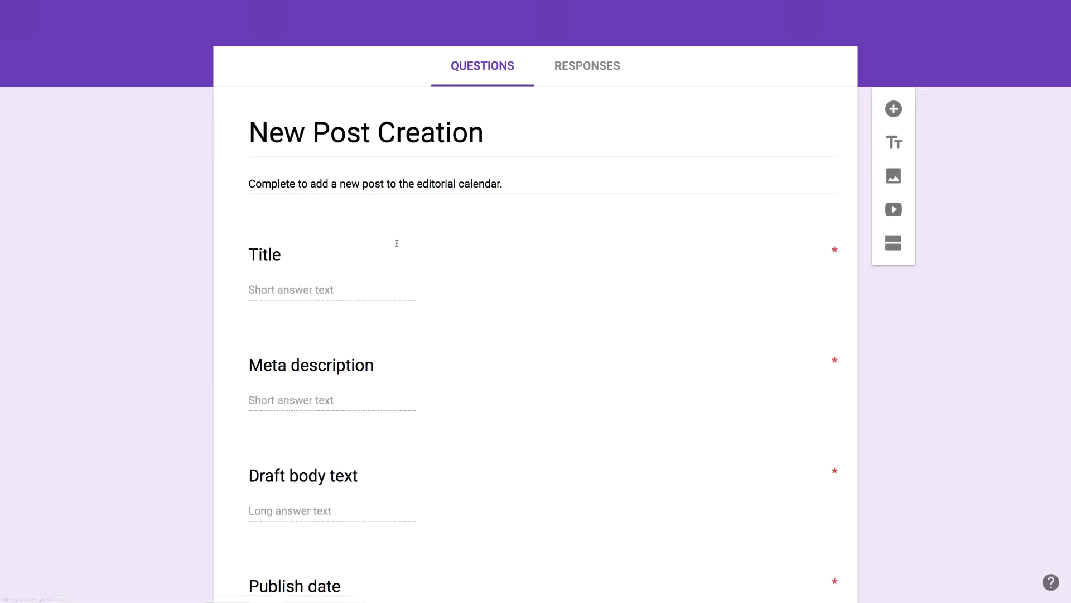
Scroll through the form's Title, Meta description, Draft body text and Publish date questions
scroll(342, 328, "down", 2)
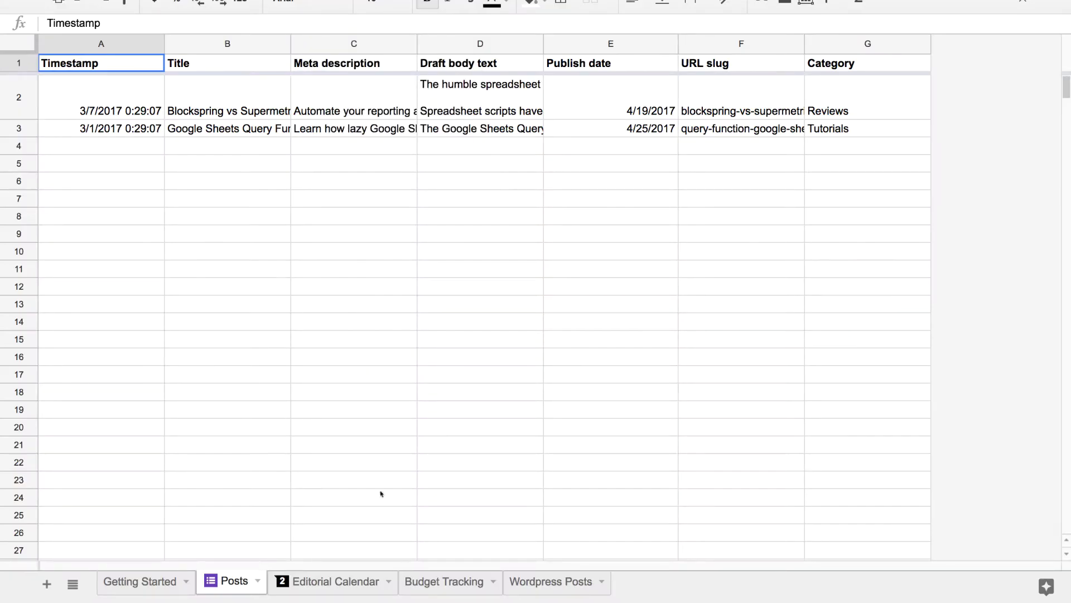
On the Editorial Calendar, view B2's post title list and leave it unchanged
left_click(360, 580)
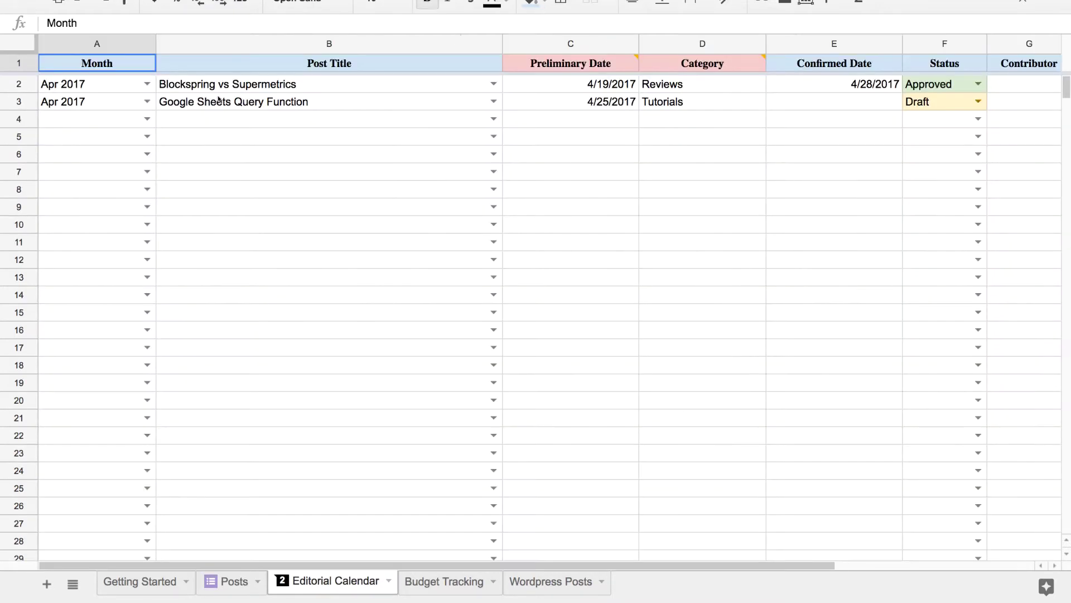
left_click(494, 84)
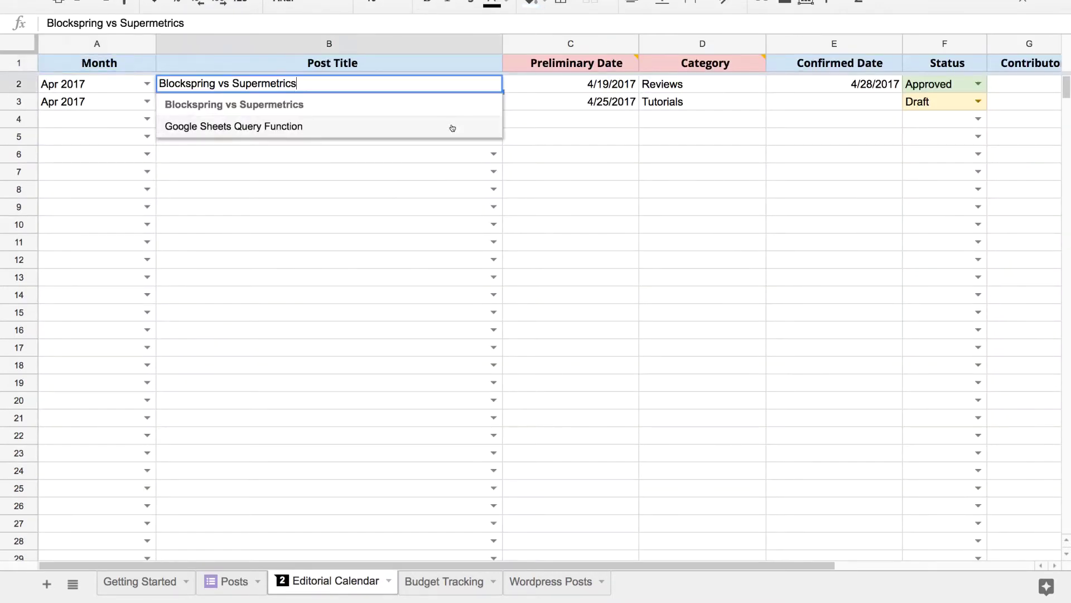
key("Escape")
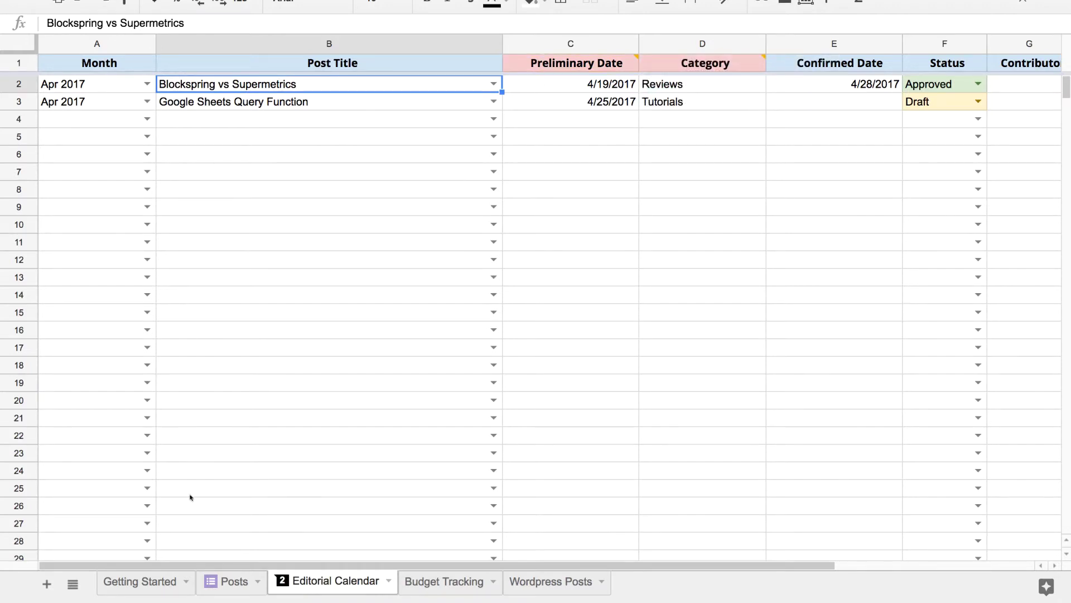
On Getting Started, check the Posts added formula and select the Calendar events Zapier link
left_click(160, 580)
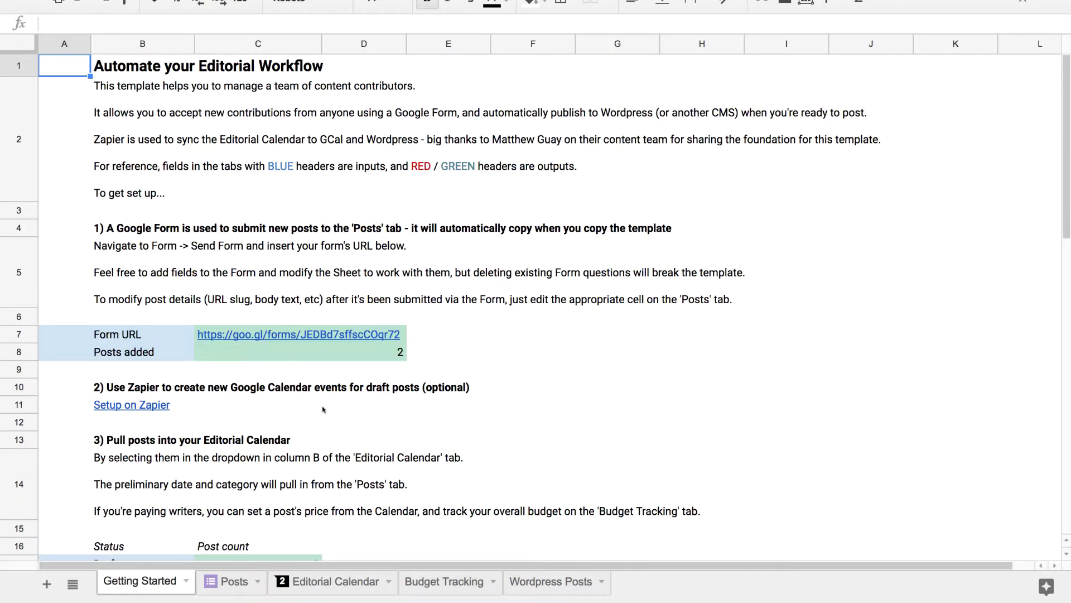
scroll(302, 390, "down", 5)
scroll(271, 207, "up", 4)
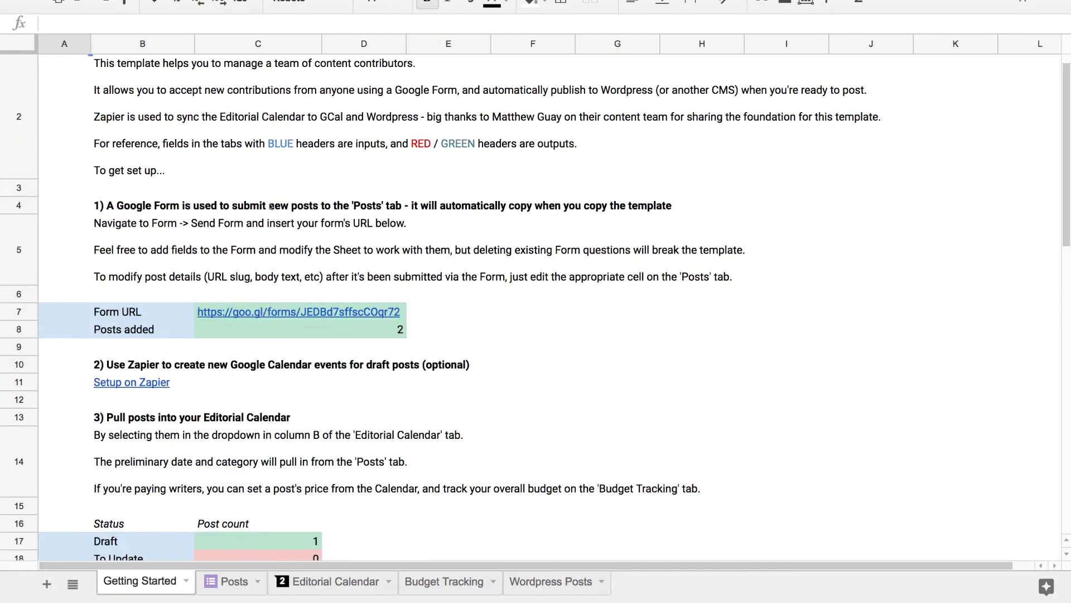
scroll(211, 194, "up", 1)
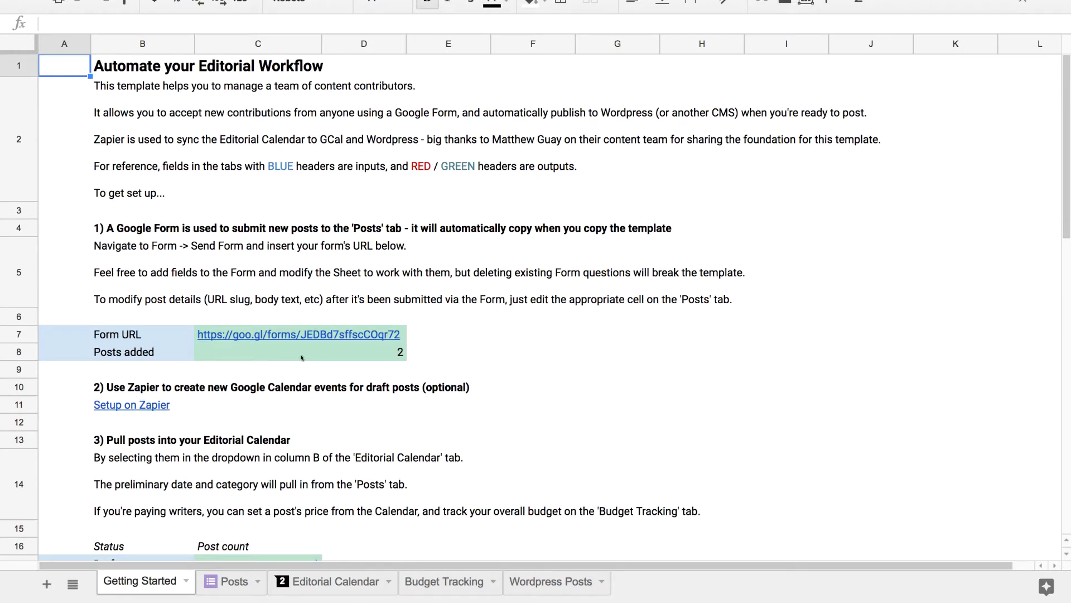
left_click(343, 350)
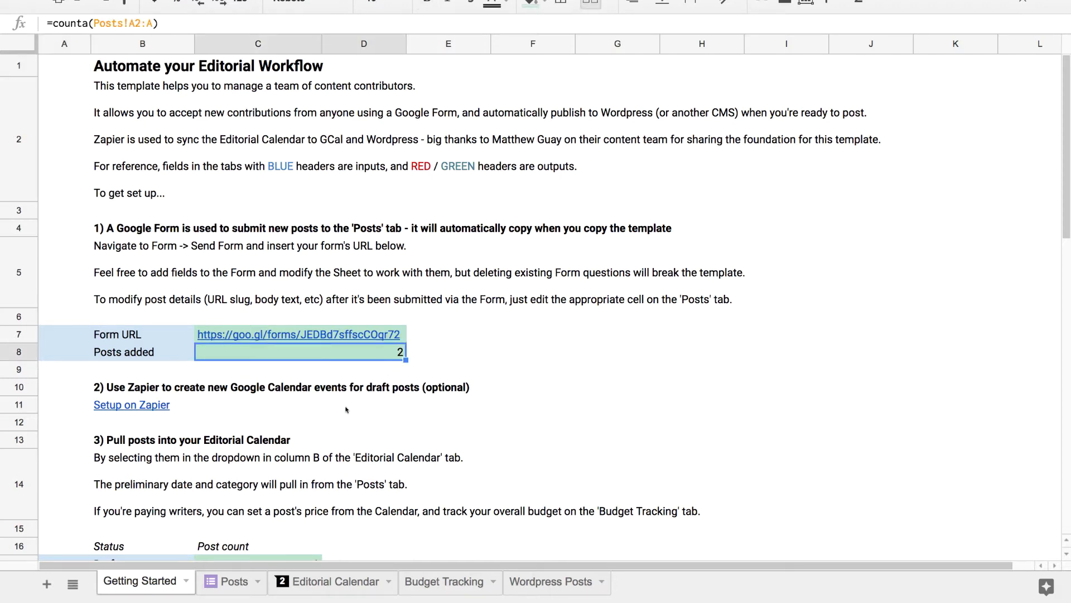
scroll(346, 410, "down", 5)
scroll(346, 409, "down", 4)
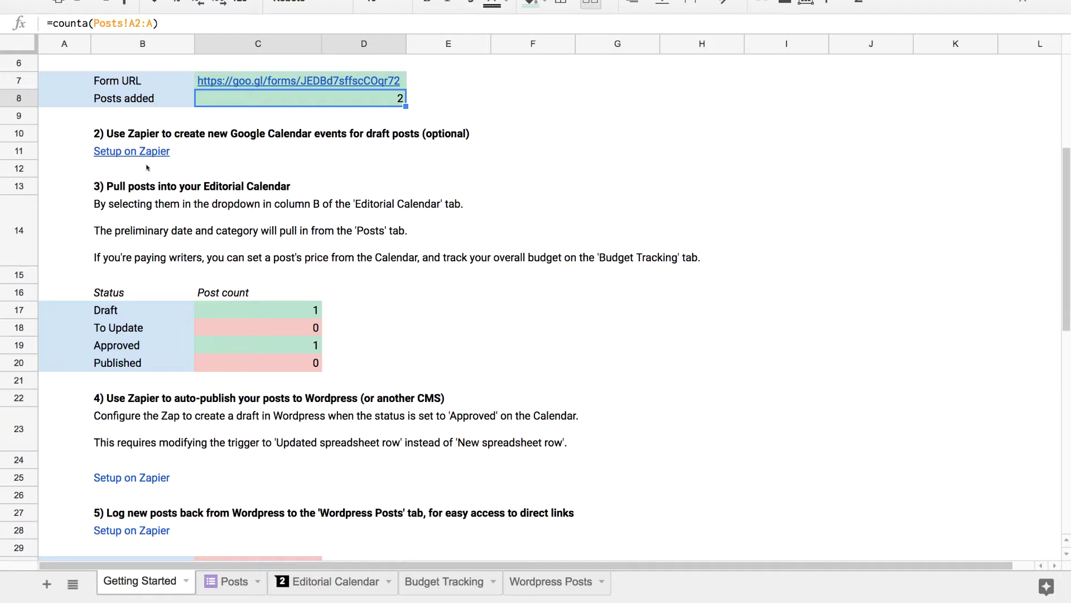
left_click(134, 151)
Open the Google Calendar Zapier setup page, zoom in to read it, then close it
left_click(134, 138)
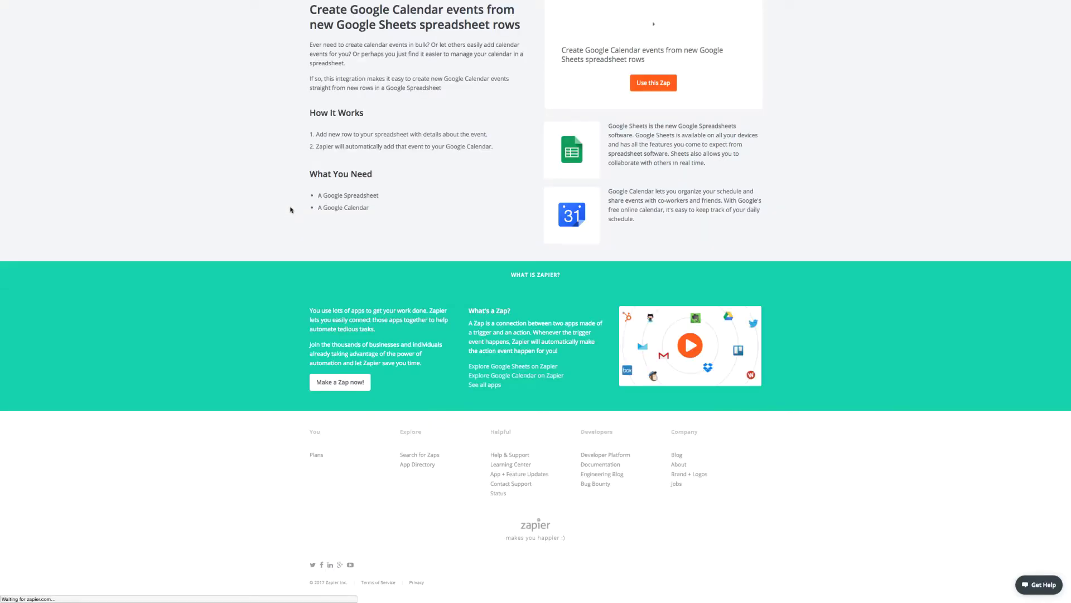
key("super+equal")
key("super+equal")
key("super+equal")
key("super+equal")
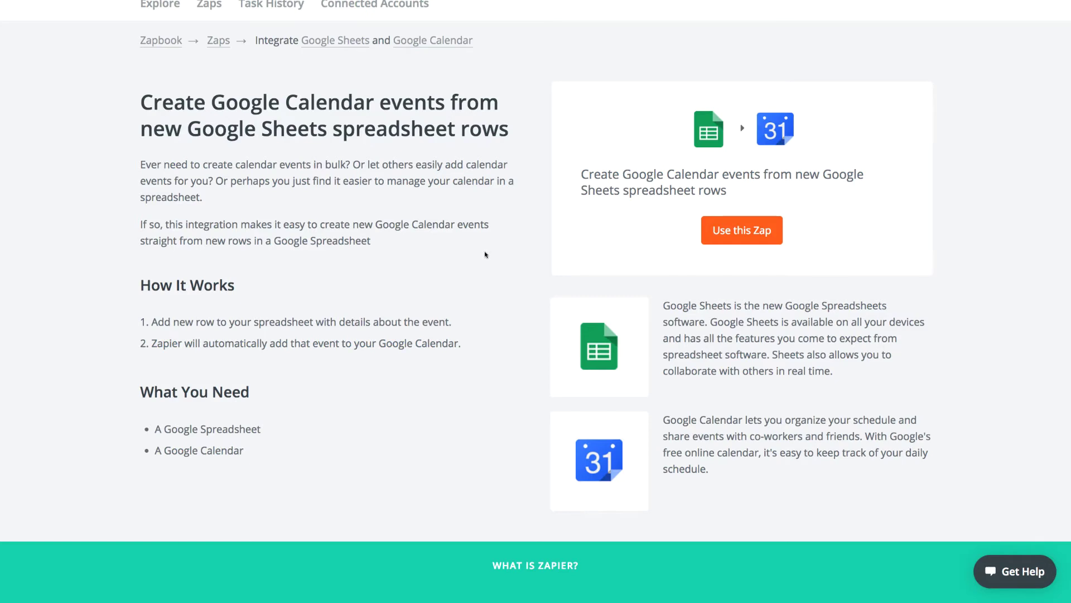
key("ctrl+w")
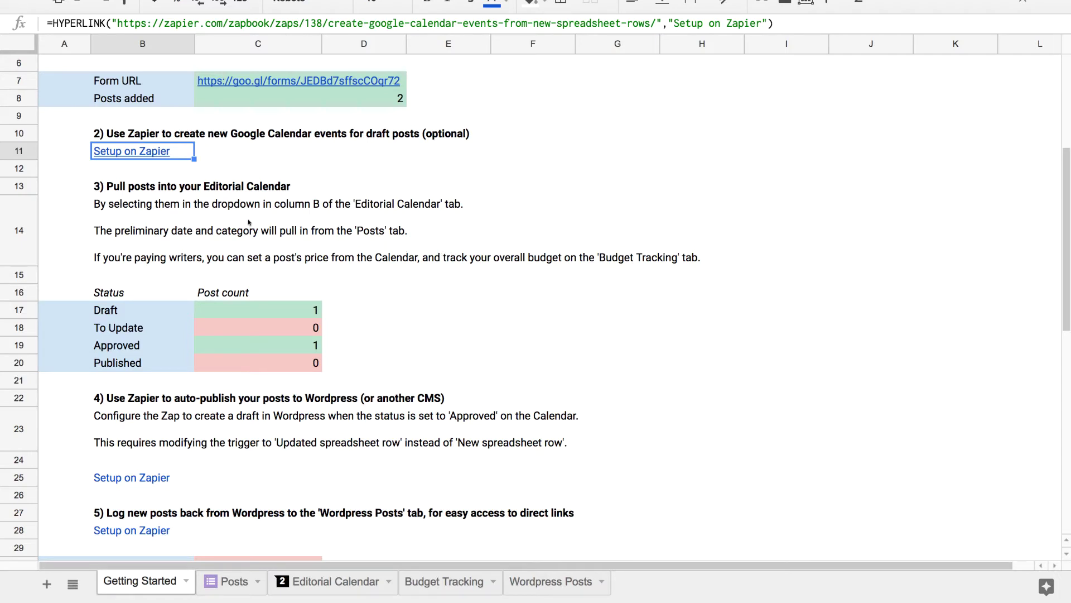
Scroll down to section 4 and follow the WordPress auto-publish Zapier link in B25
left_click(132, 190)
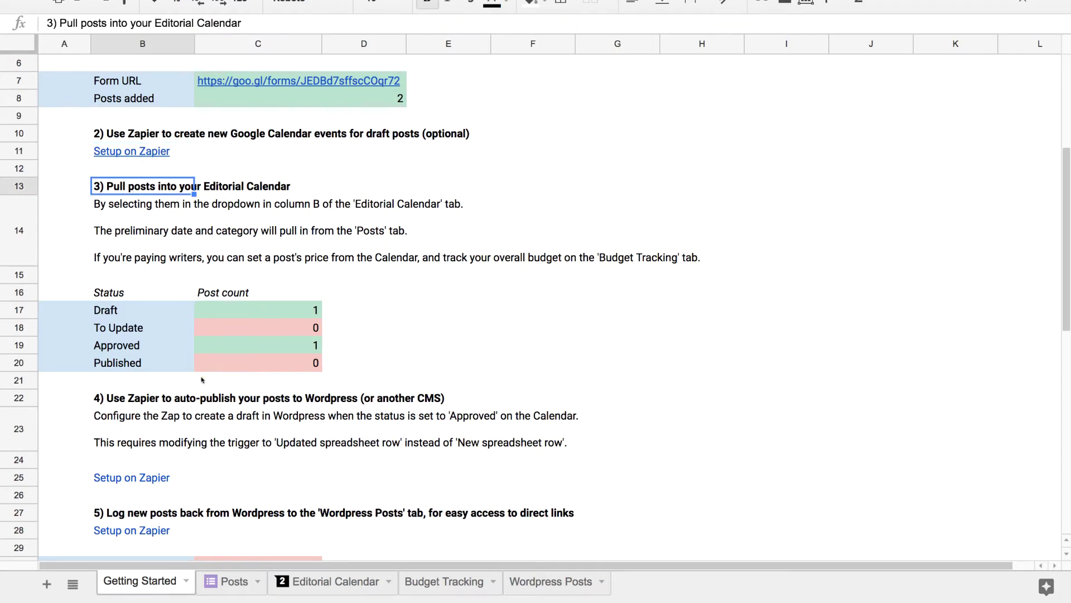
scroll(202, 380, "down", 2)
scroll(202, 379, "down", 2)
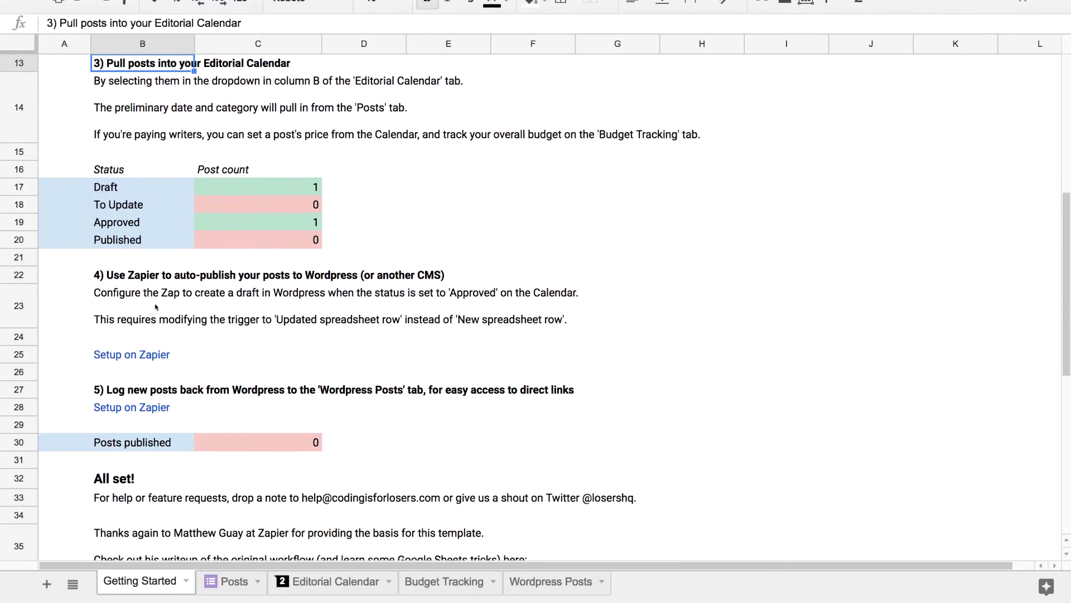
left_click(148, 275)
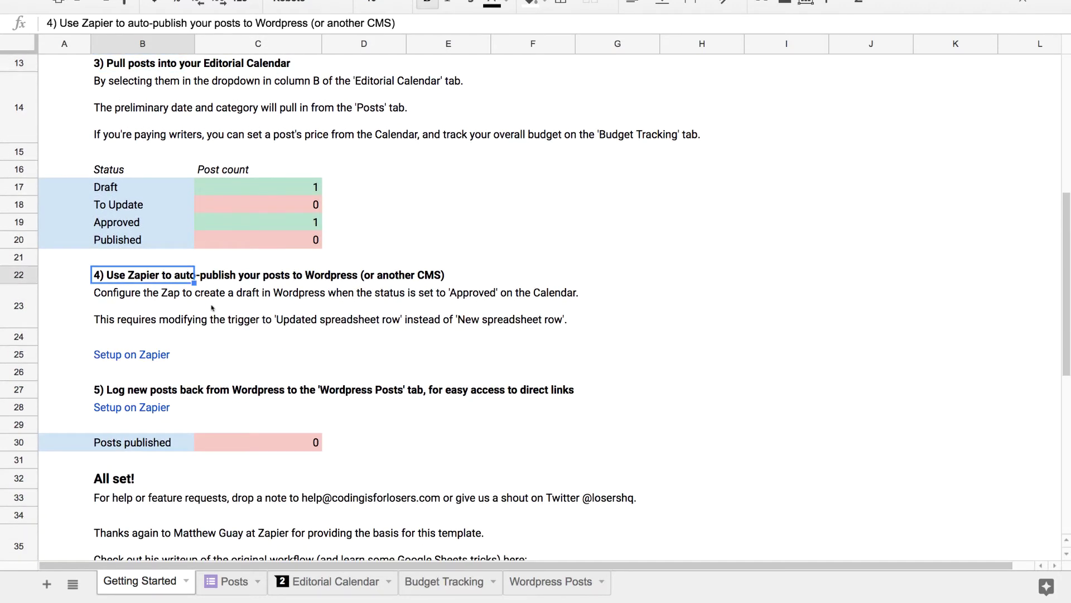
key("BackSpace")
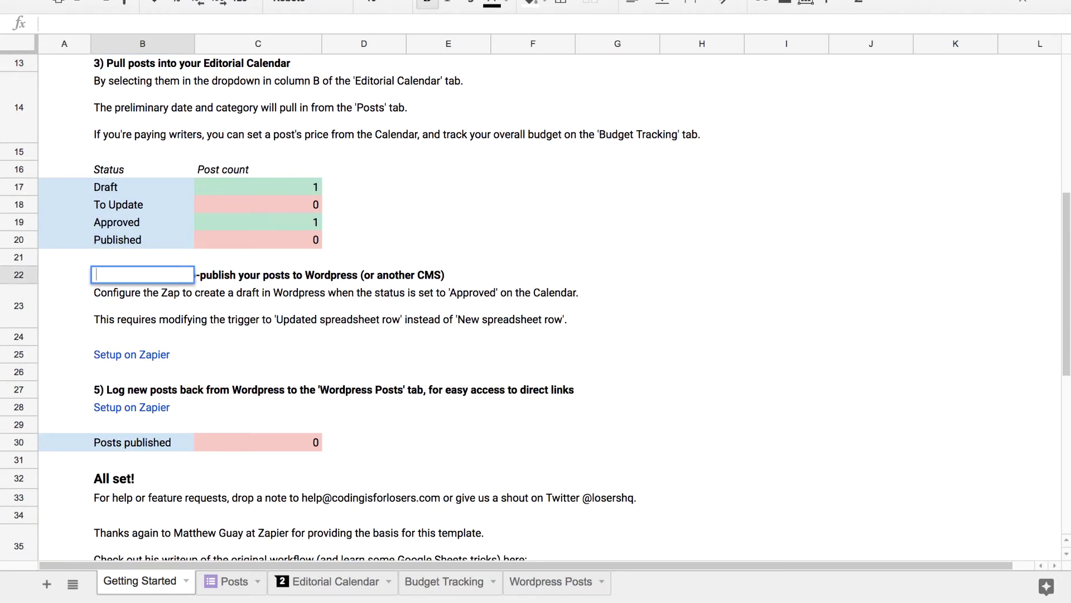
key("Escape")
scroll(266, 331, "down", 3)
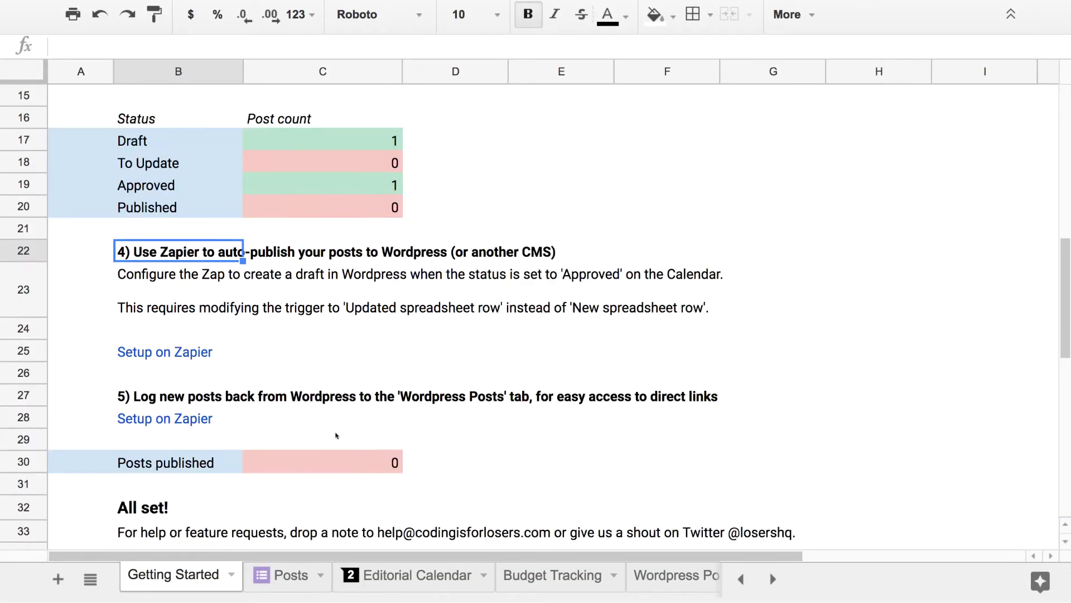
left_click(171, 315)
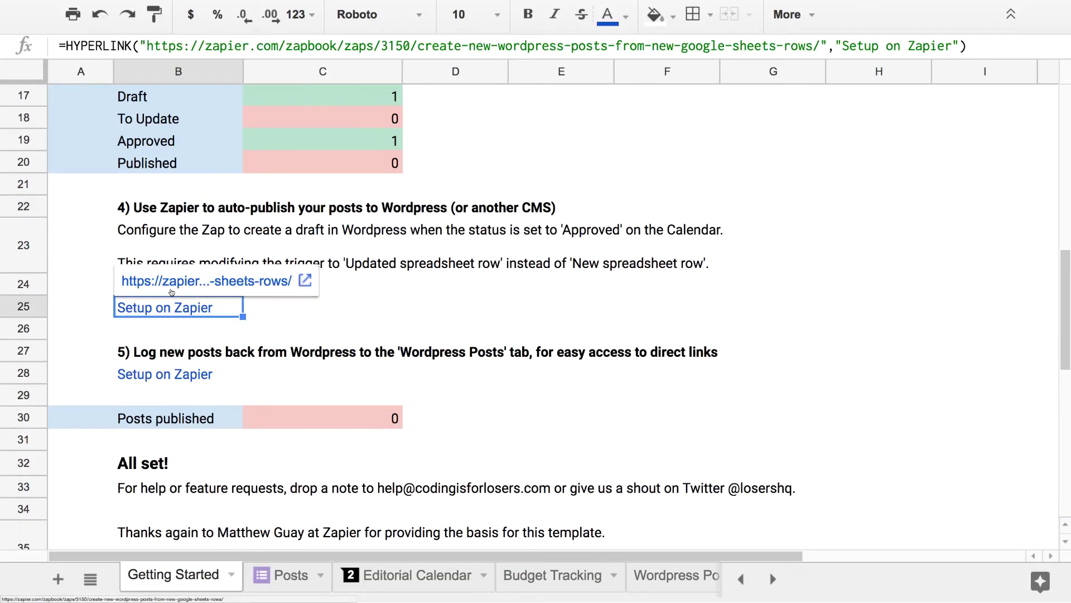
left_click(171, 292)
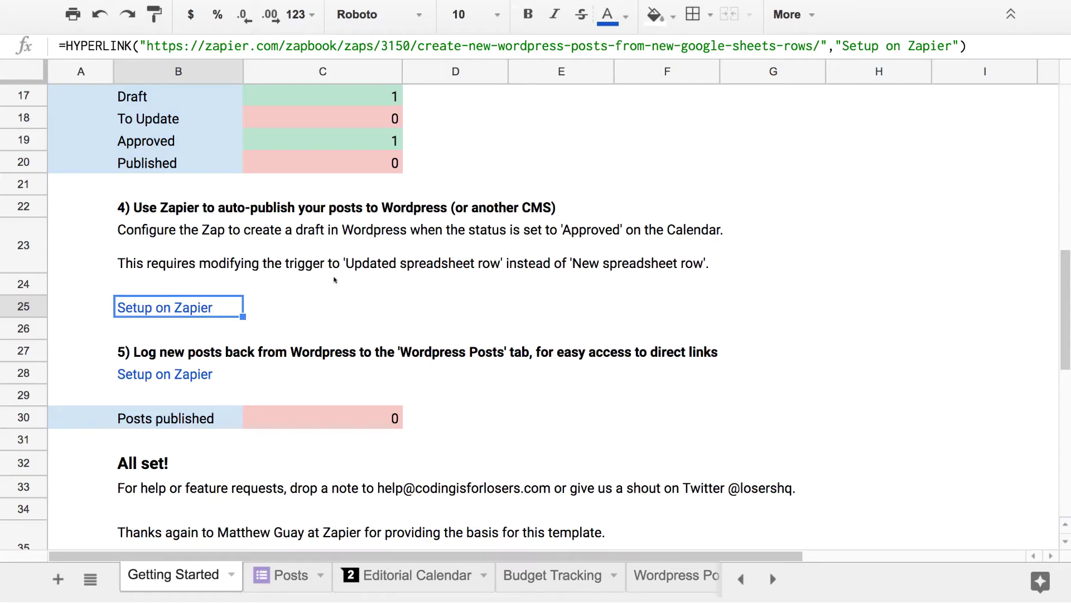
Set the Google Sheets Query Function post's Status in F3 to Approved, then return to Getting Started
left_click(435, 587)
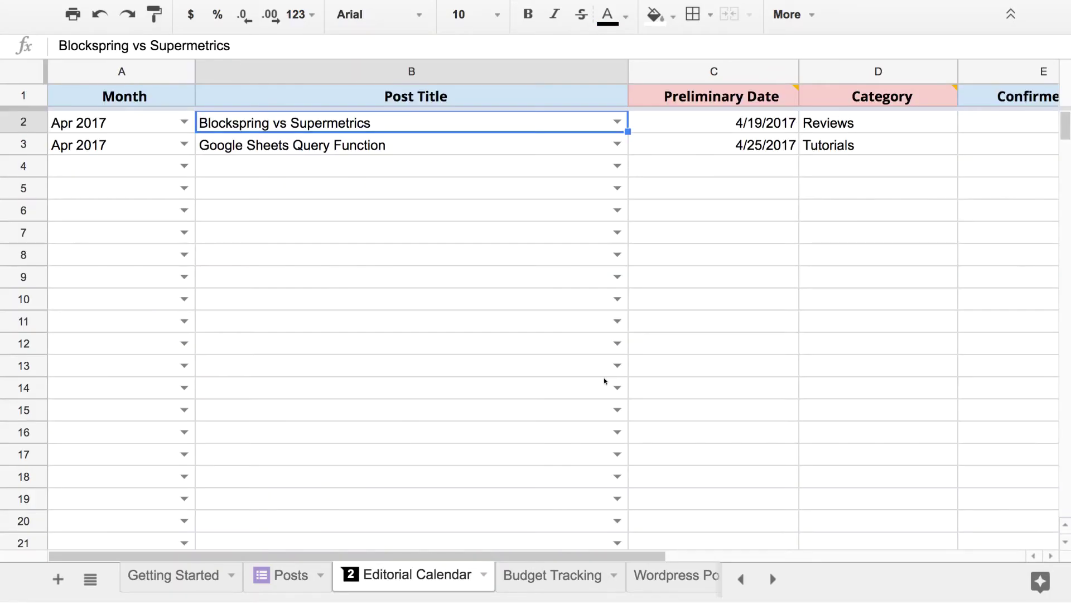
scroll(804, 216, "right", 3)
scroll(804, 216, "right", 2)
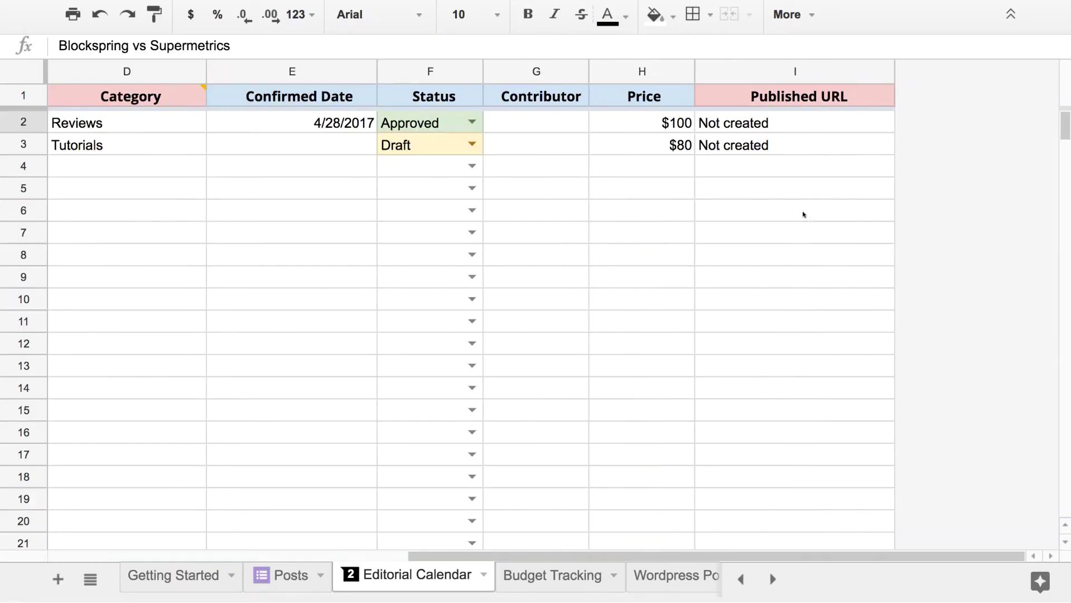
double_click(475, 142)
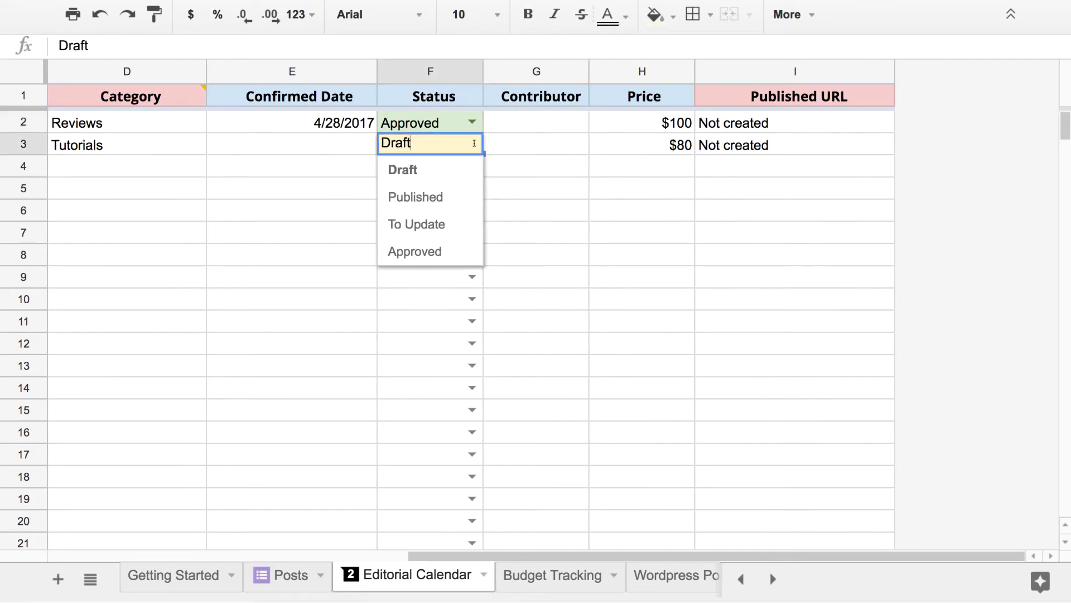
left_click(433, 247)
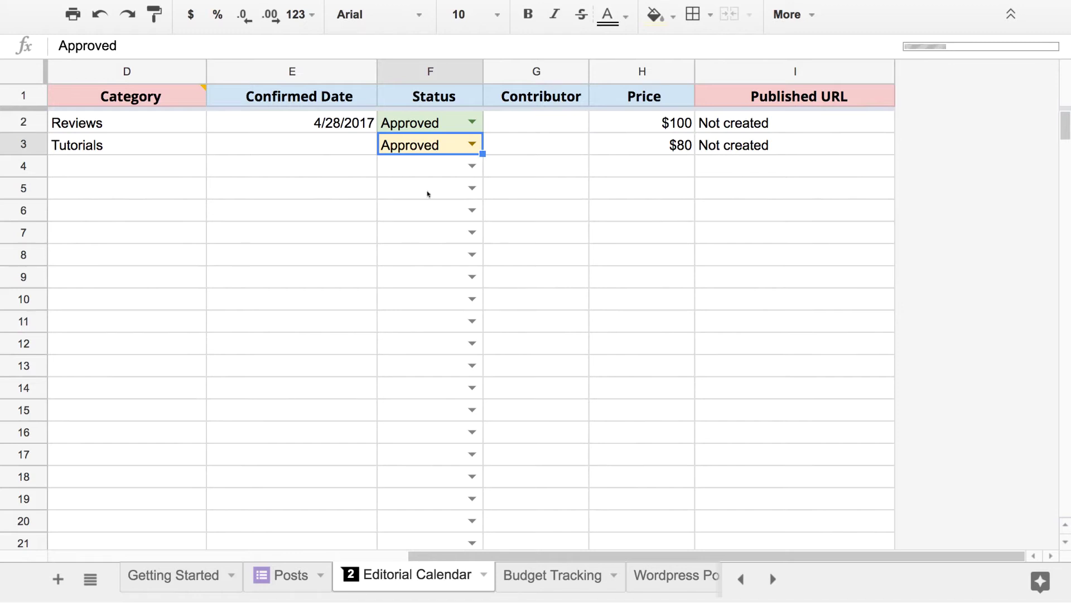
scroll(346, 186, "left", 5)
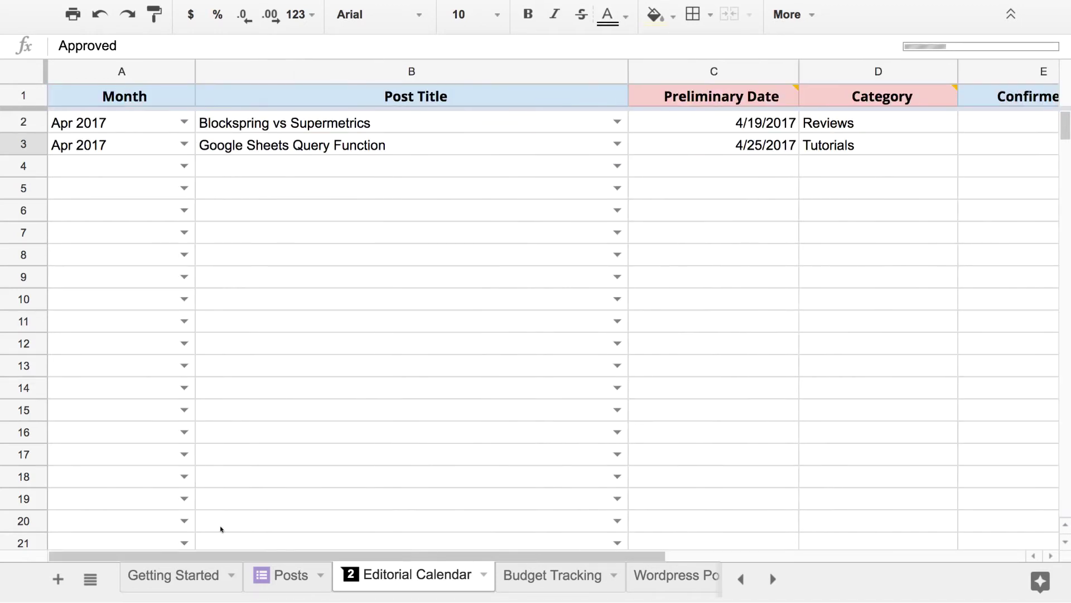
left_click(139, 574)
scroll(399, 356, "down", 2)
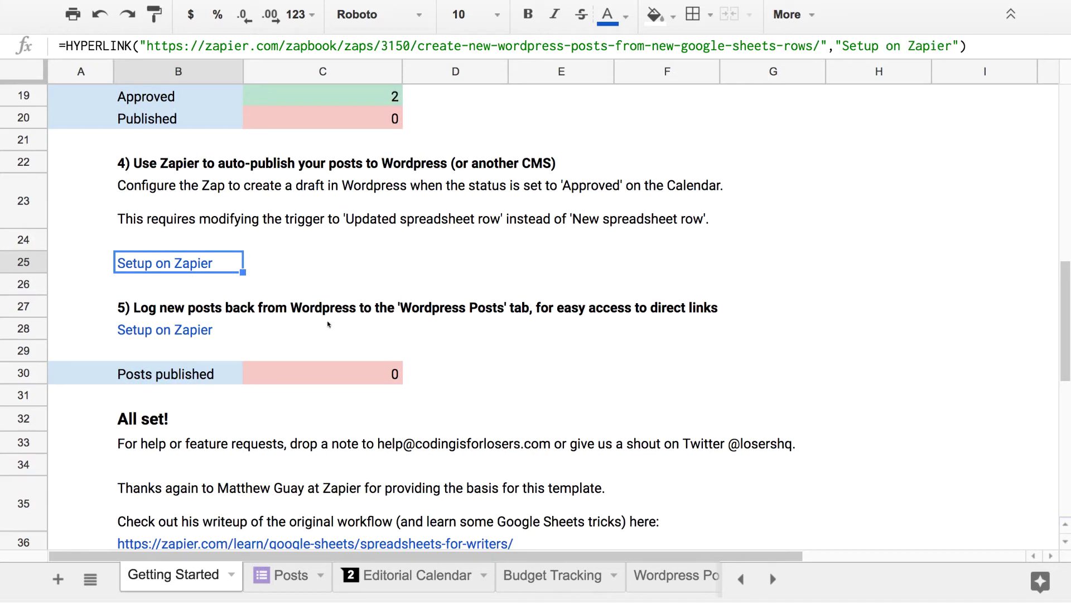
On the Wordpress Posts sheet, drag column C wider so Meta Description shows fully
key("Down")
key("Down")
key("Down")
left_click(368, 311)
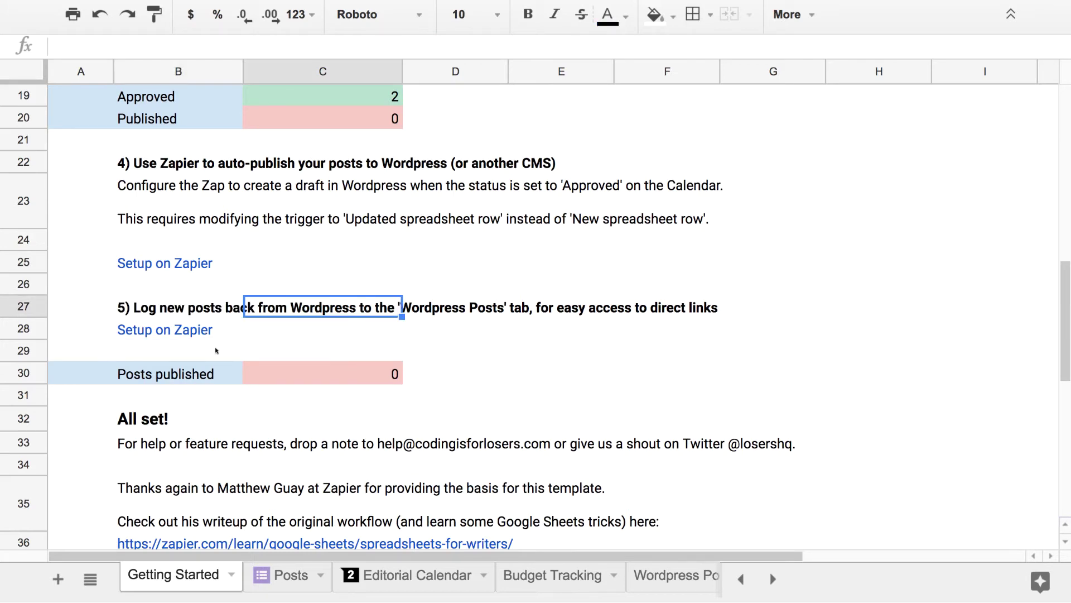
left_click(675, 575)
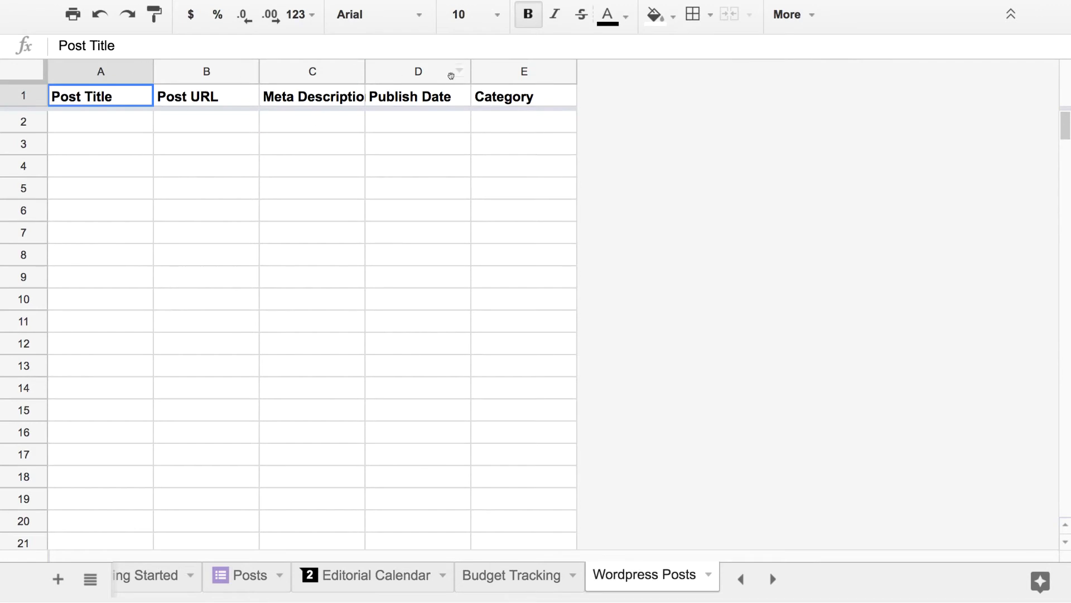
left_click_drag(364, 75, 412, 75)
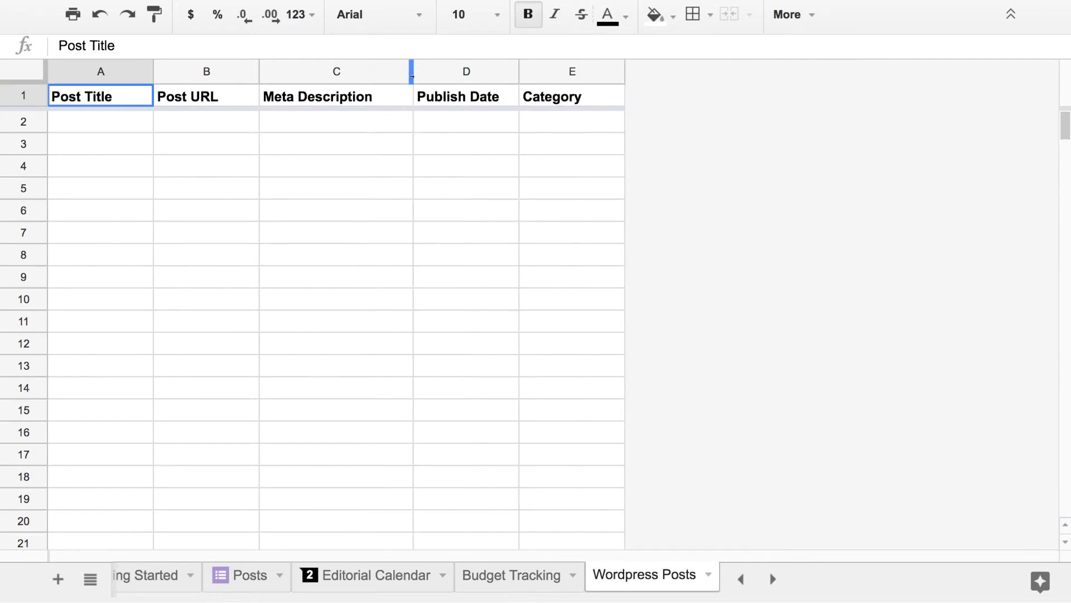
Inspect the Published URL formula in Editorial Calendar cell I2, then return to Getting Started
left_click(184, 577)
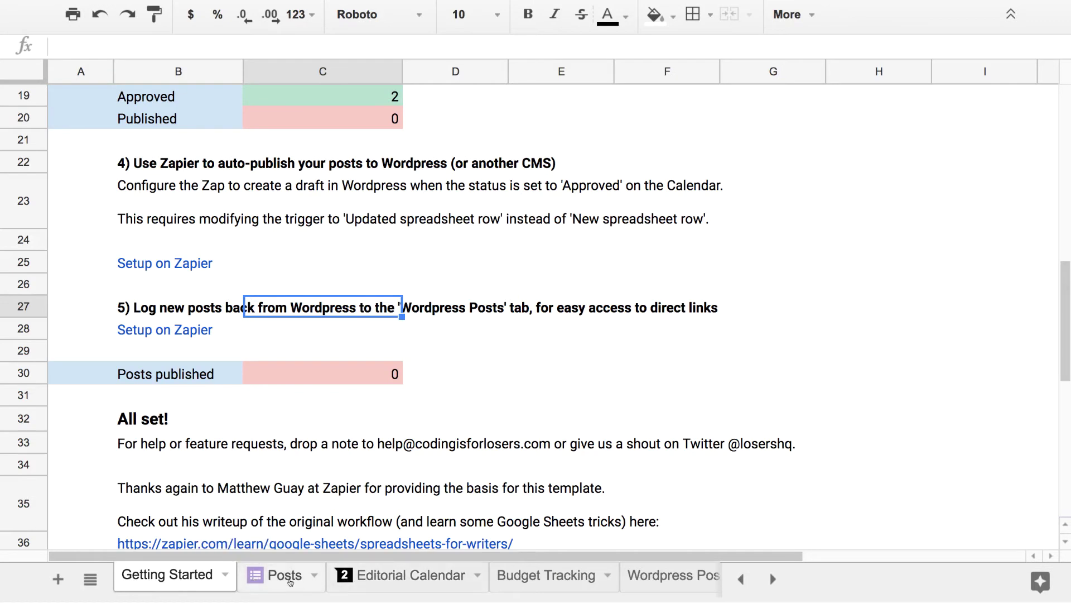
left_click(398, 579)
scroll(534, 484, "right", 5)
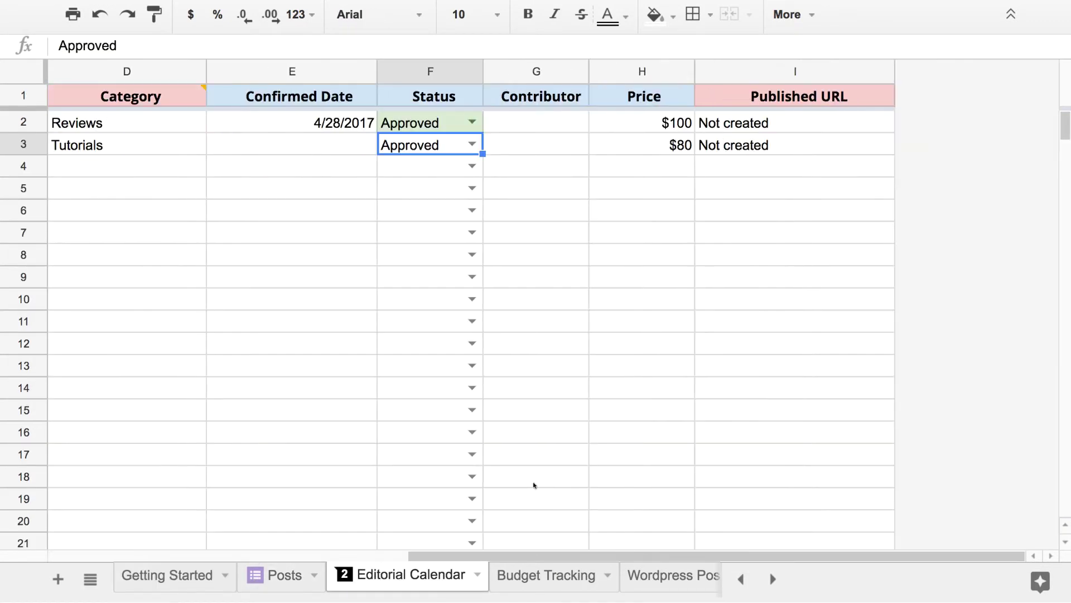
left_click(759, 124)
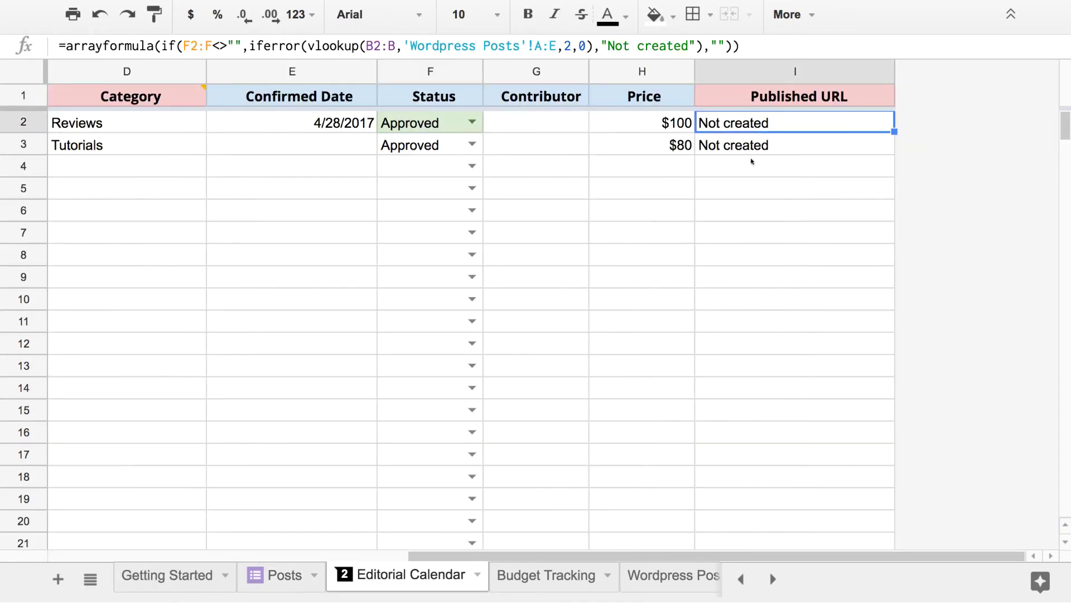
scroll(423, 211, "left", 5)
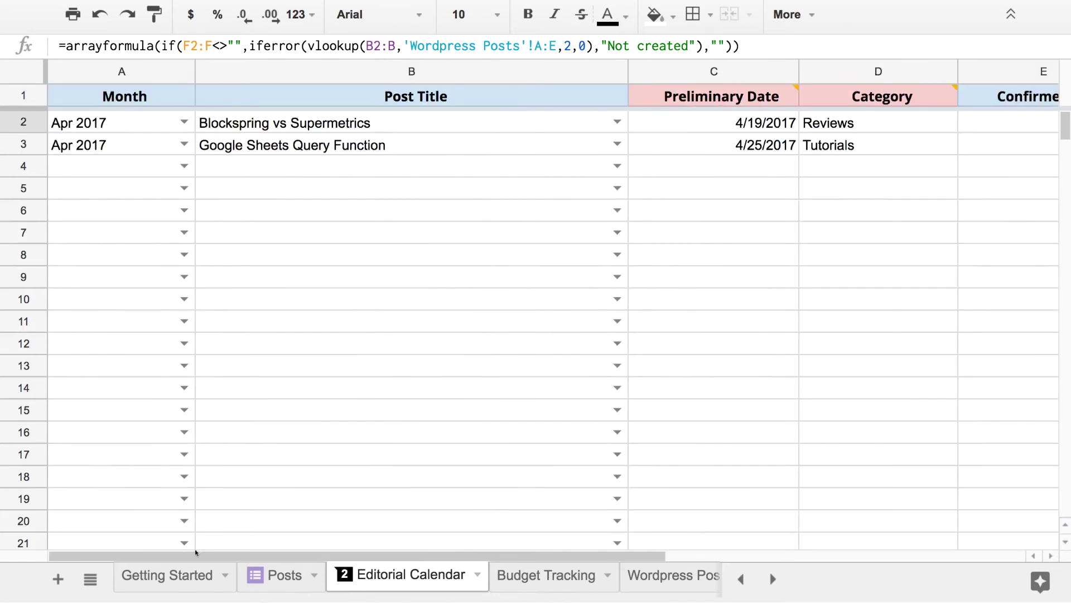
left_click(192, 577)
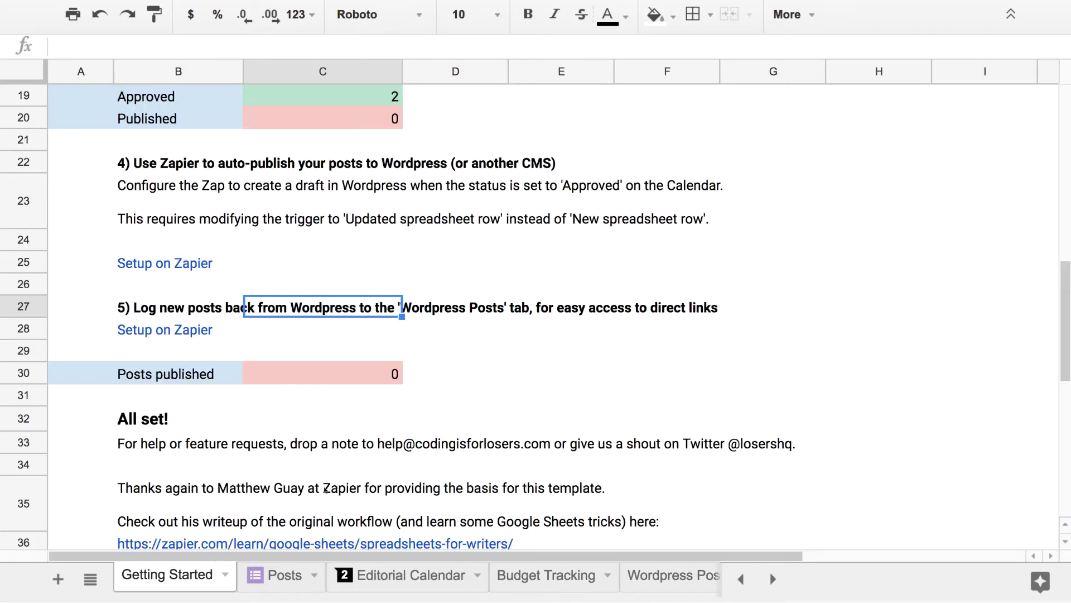
mouse_move(227, 336)
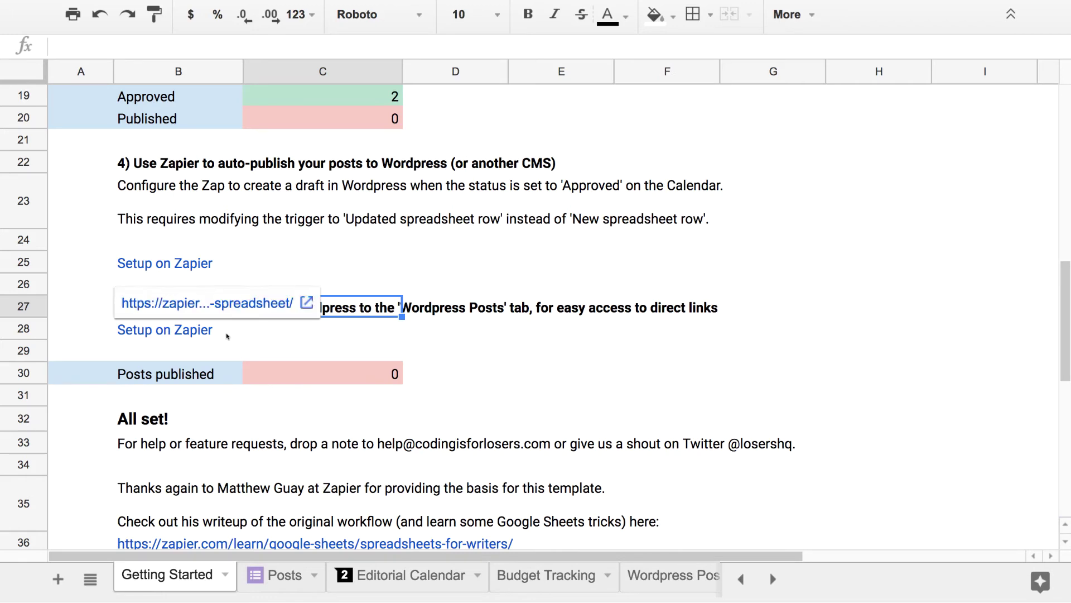
scroll(227, 335, "up", 10)
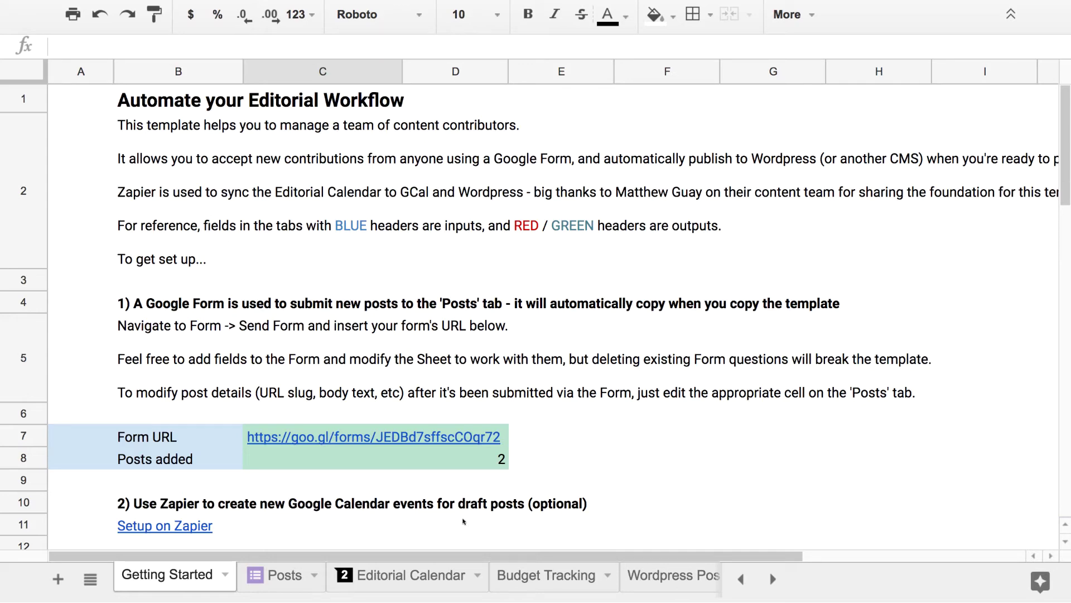
On the Editorial Calendar, check A3's Apr 2017 month and the price in H2
left_click(447, 574)
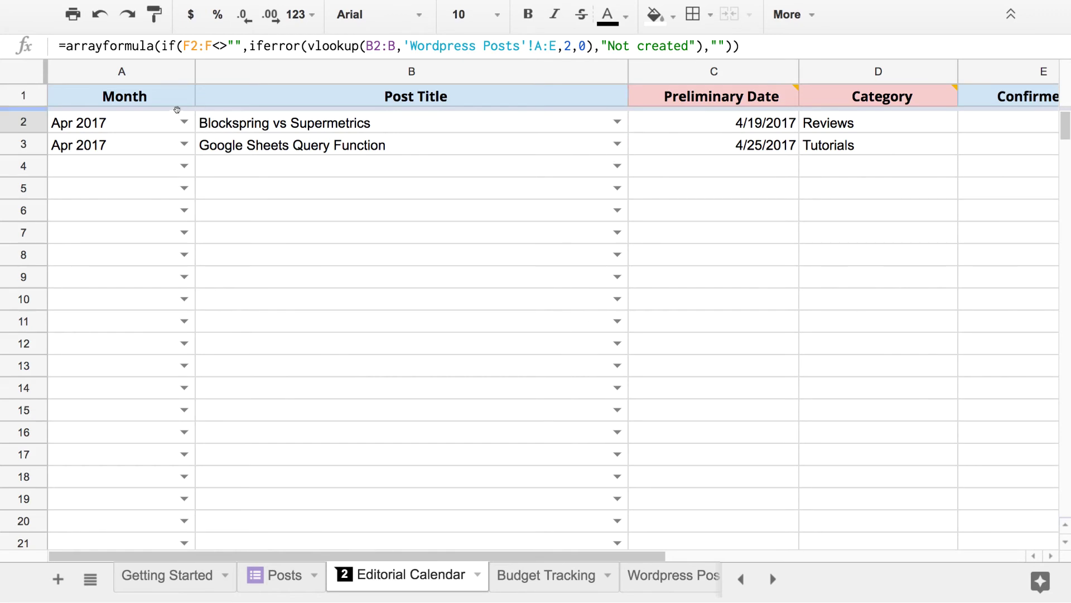
left_click(183, 144)
key("Escape")
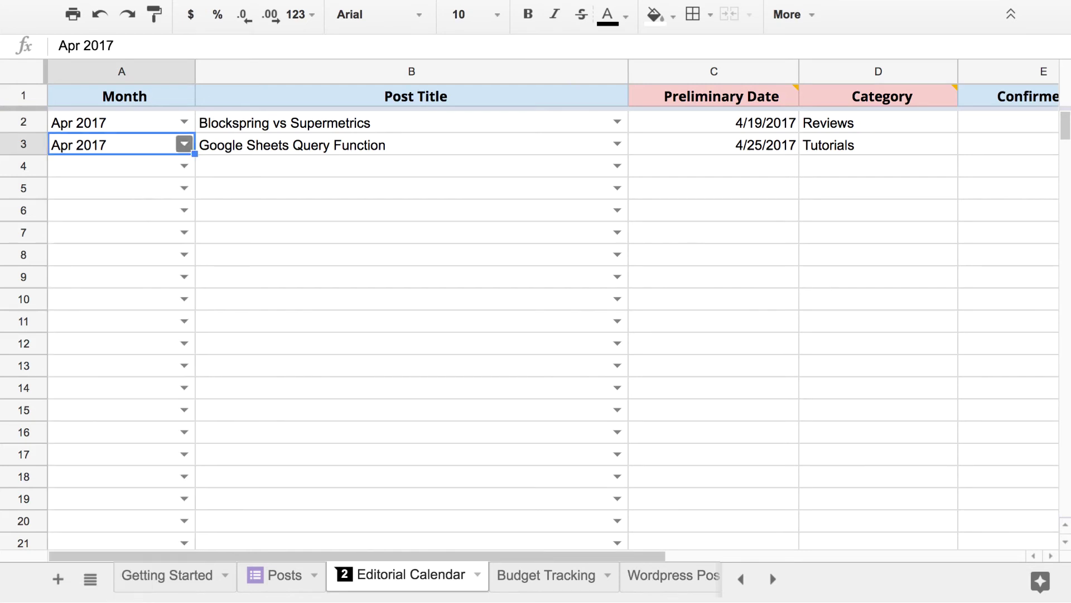
scroll(500, 155, "right", 2)
scroll(508, 152, "right", 4)
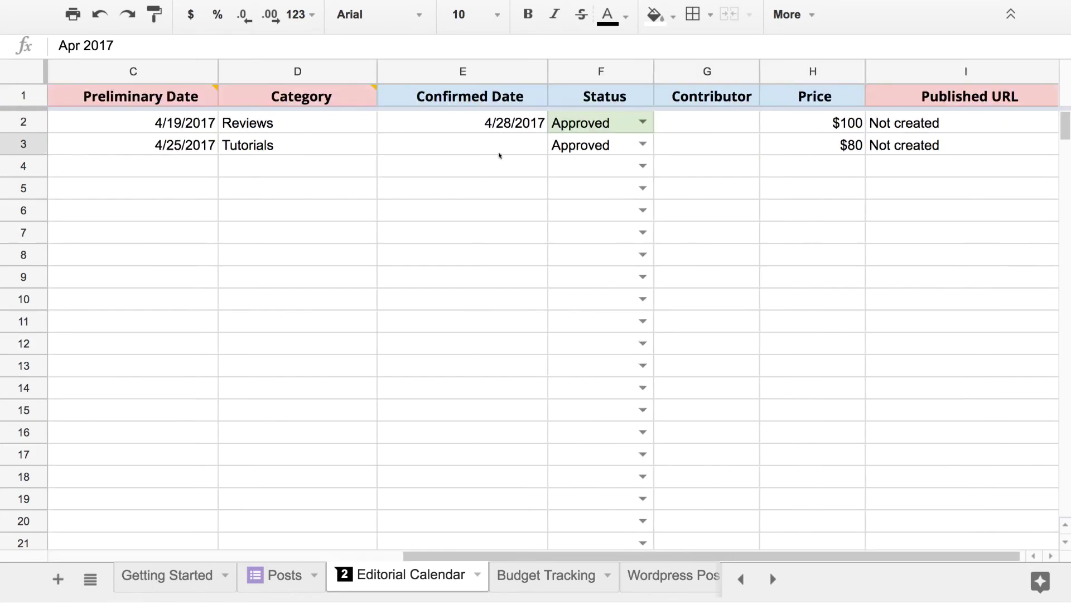
left_click(635, 129)
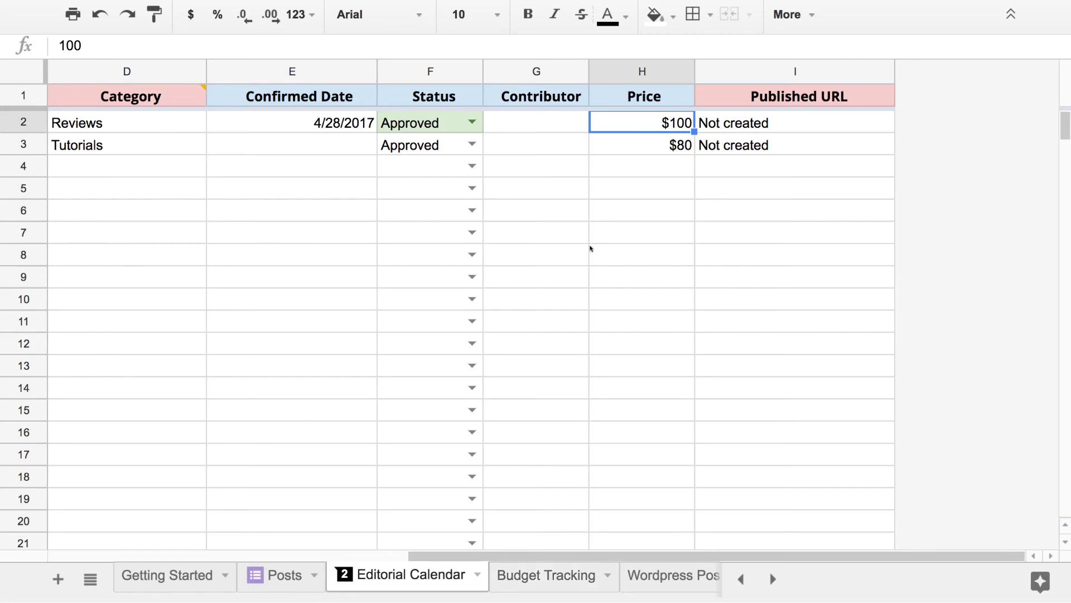
Look over the Budget Tracking sheet, then go back to the Editorial Calendar
left_click(530, 576)
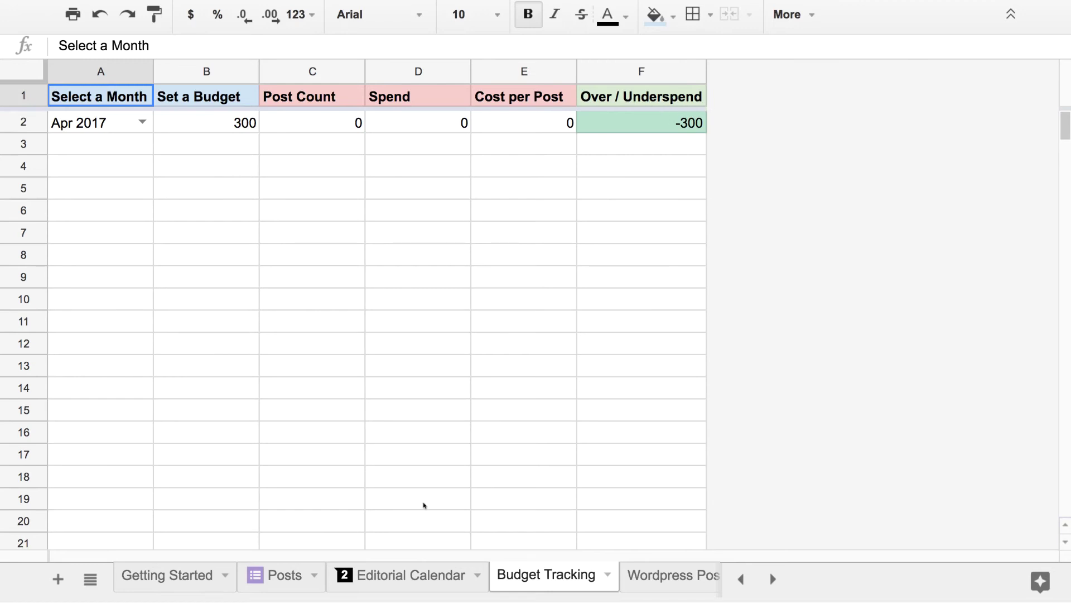
left_click(438, 582)
scroll(496, 410, "left", 8)
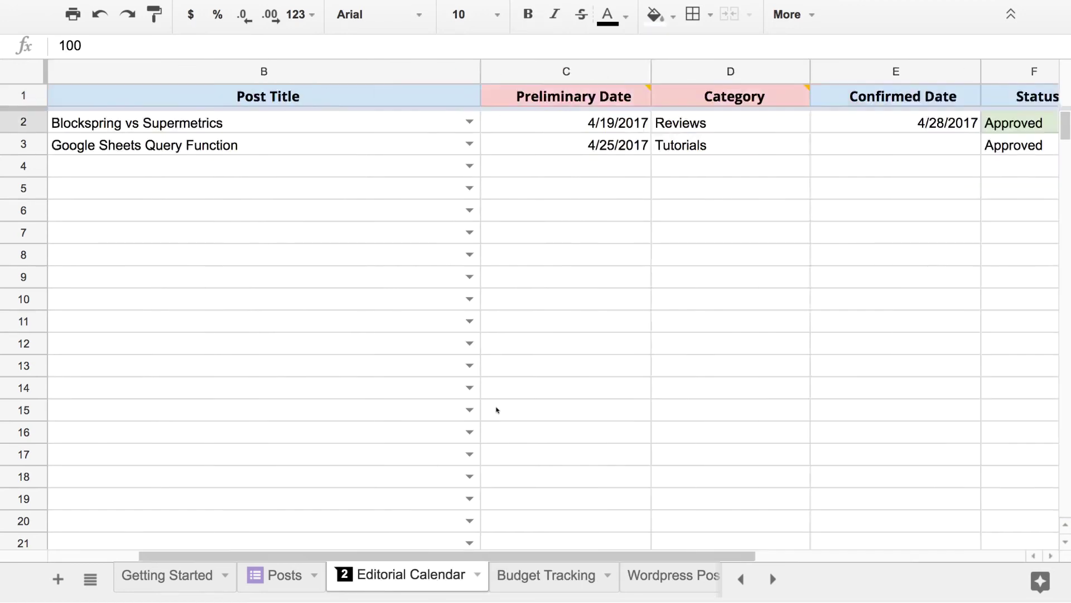